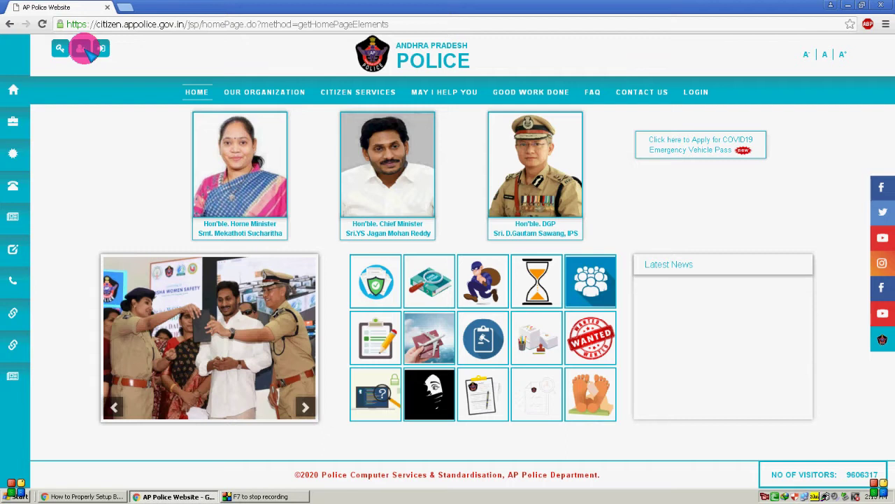
Open the citizen registration form, review its personal, address and login details and OTP fields, and close it
{"action": "left_click", "coordinate": [85, 49]}
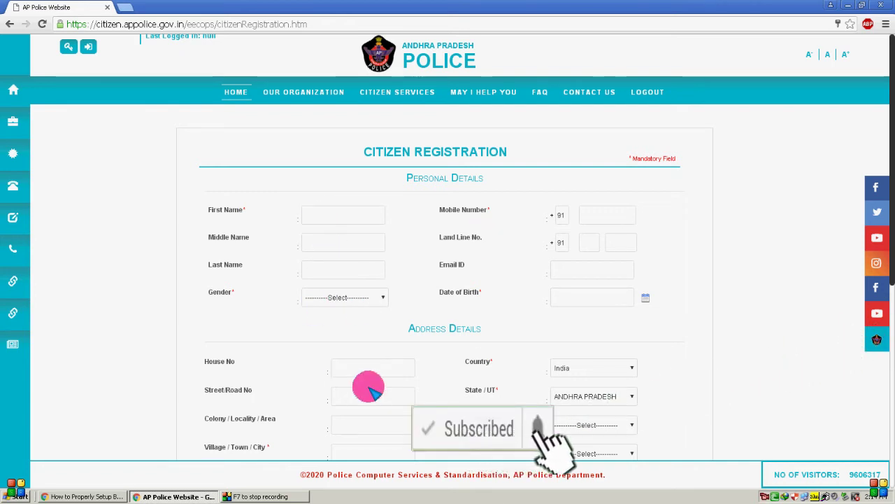
{"action": "scroll", "coordinate": [367, 386], "scroll_direction": "down", "scroll_amount": 3}
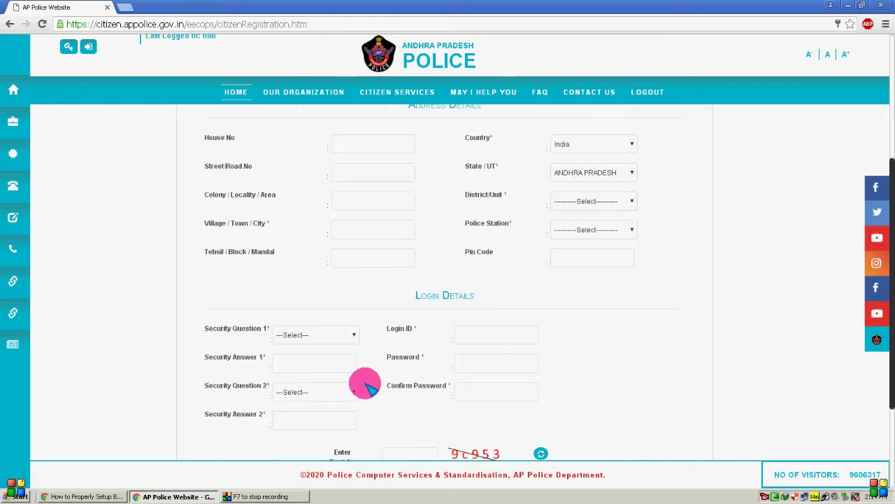
{"action": "scroll", "coordinate": [357, 374], "scroll_direction": "down", "scroll_amount": 1}
{"action": "scroll", "coordinate": [609, 260], "scroll_direction": "up", "scroll_amount": 4}
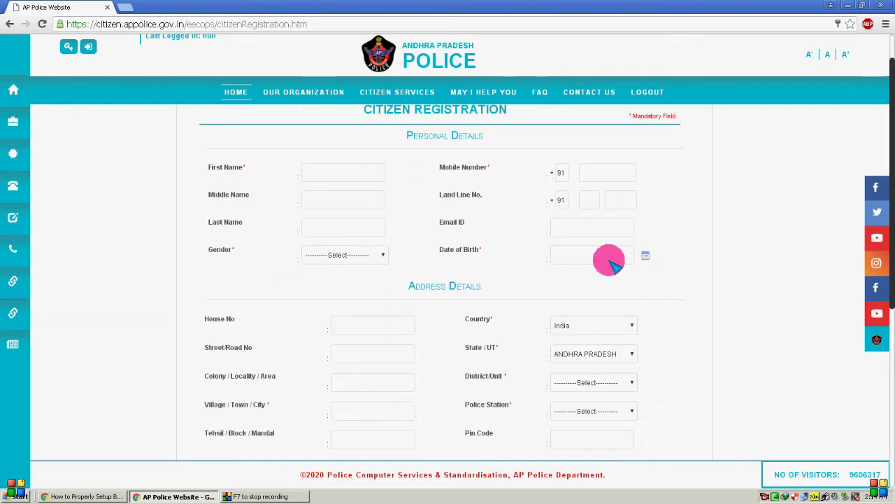
{"action": "scroll", "coordinate": [607, 259], "scroll_direction": "up", "scroll_amount": 1}
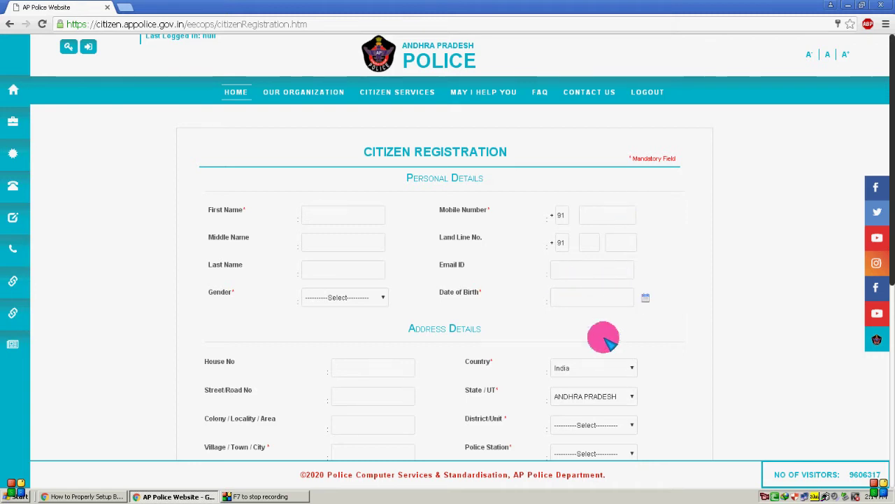
{"action": "scroll", "coordinate": [616, 340], "scroll_direction": "down", "scroll_amount": 6}
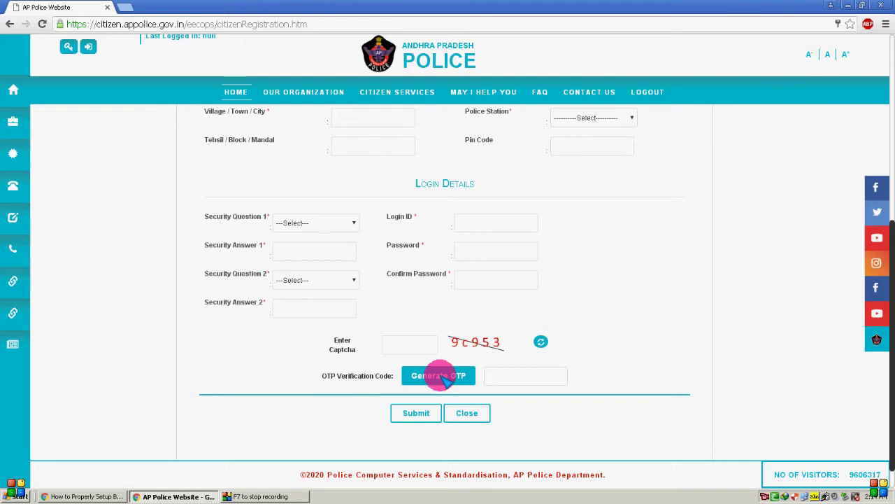
{"action": "left_click", "coordinate": [499, 376]}
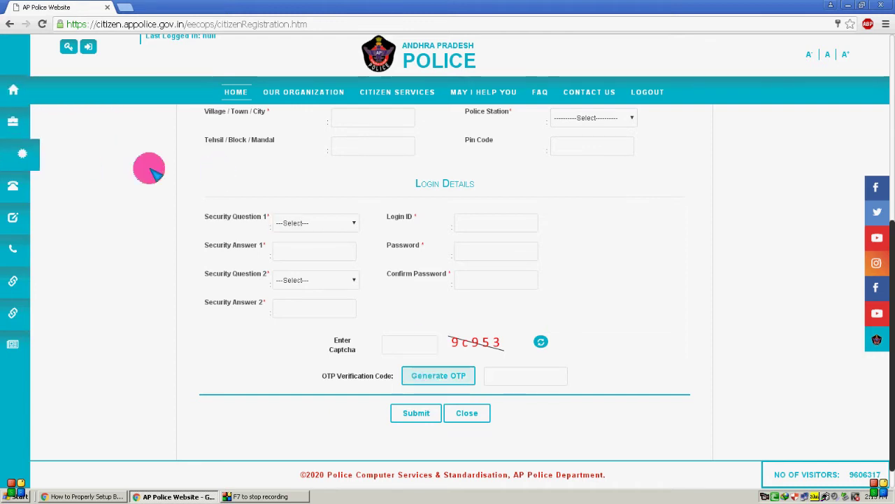
{"action": "left_click", "coordinate": [467, 413]}
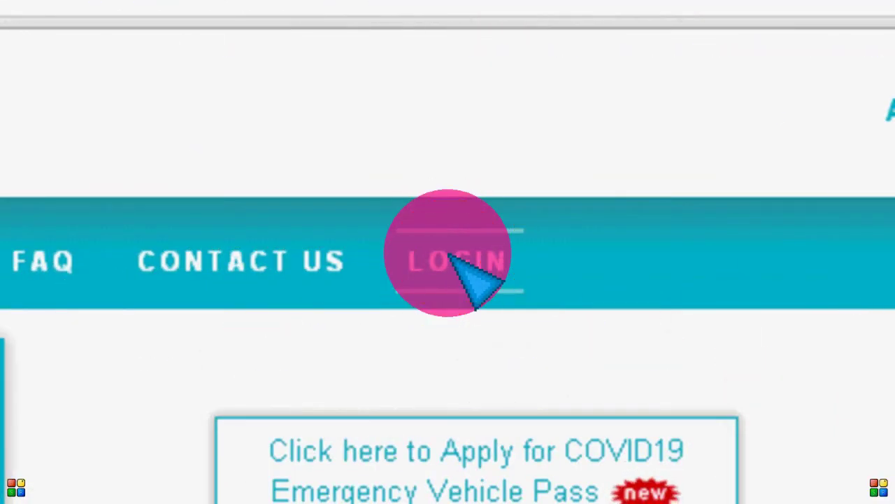
Log in to the citizen portal with the prefilled credentials and the displayed captcha code
{"action": "left_click", "coordinate": [455, 261]}
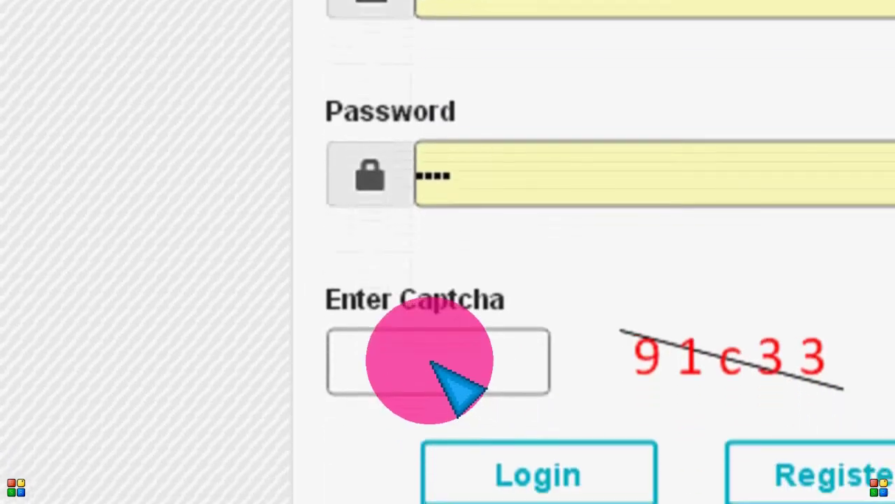
{"action": "left_click", "coordinate": [433, 333]}
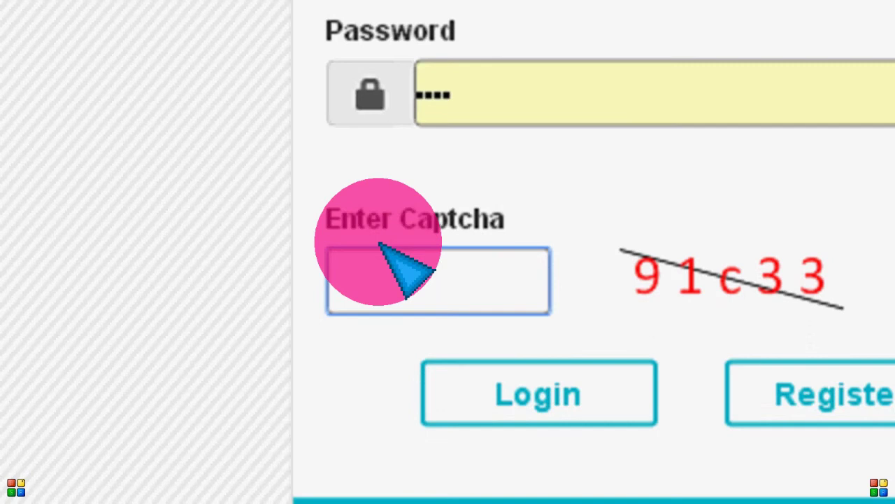
{"action": "type", "text": "91c33"}
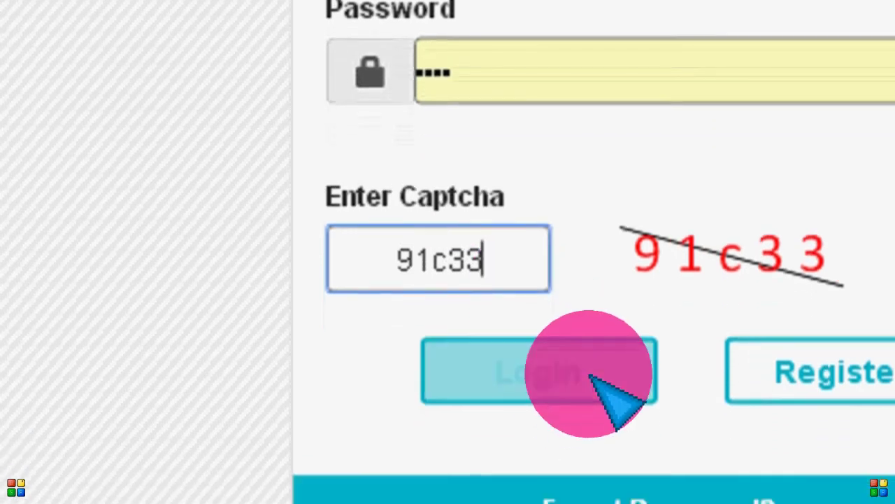
{"action": "left_click", "coordinate": [602, 404]}
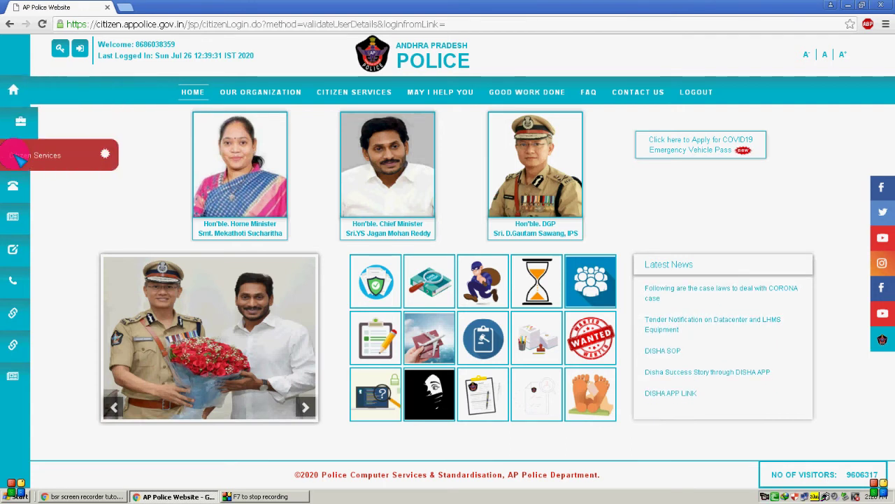
Open the View FIR search form from the citizen services
{"action": "left_click", "coordinate": [61, 160]}
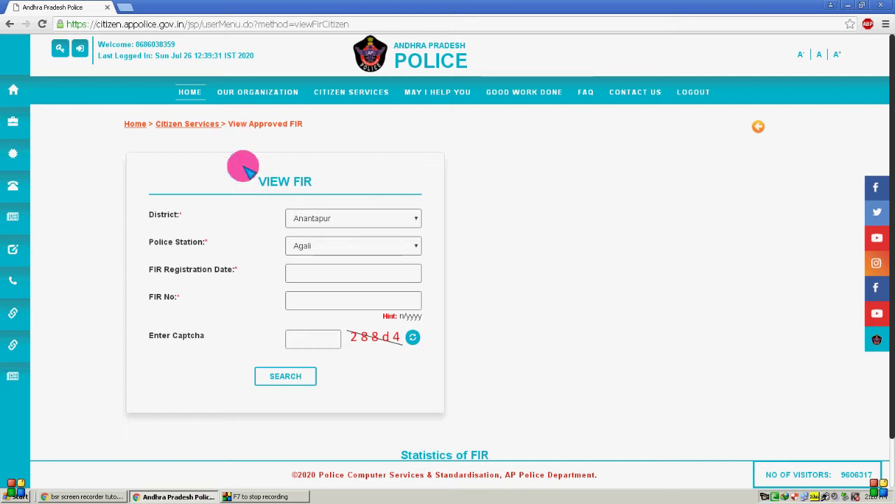
{"action": "left_click_drag", "start_coordinate": [251, 176], "coordinate": [443, 292]}
{"action": "left_click", "coordinate": [444, 292]}
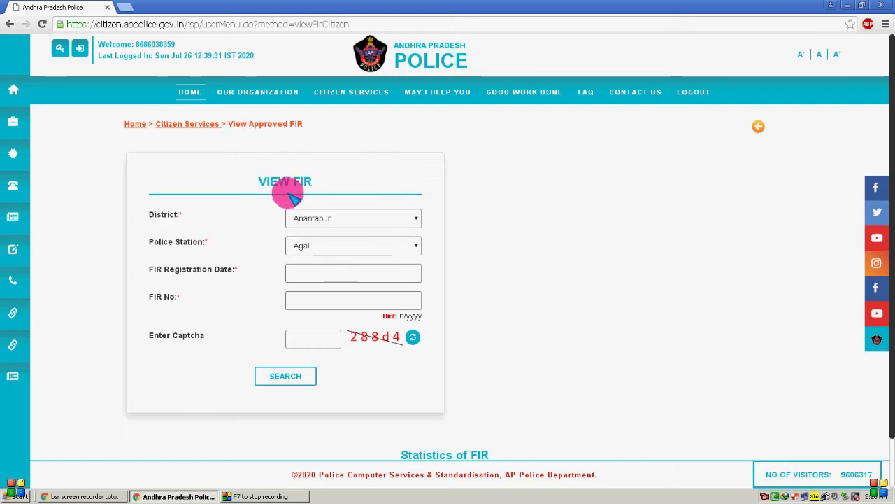
Set the district to Vijayawada City and the police station to Bhavanipuram
{"action": "left_click", "coordinate": [420, 220]}
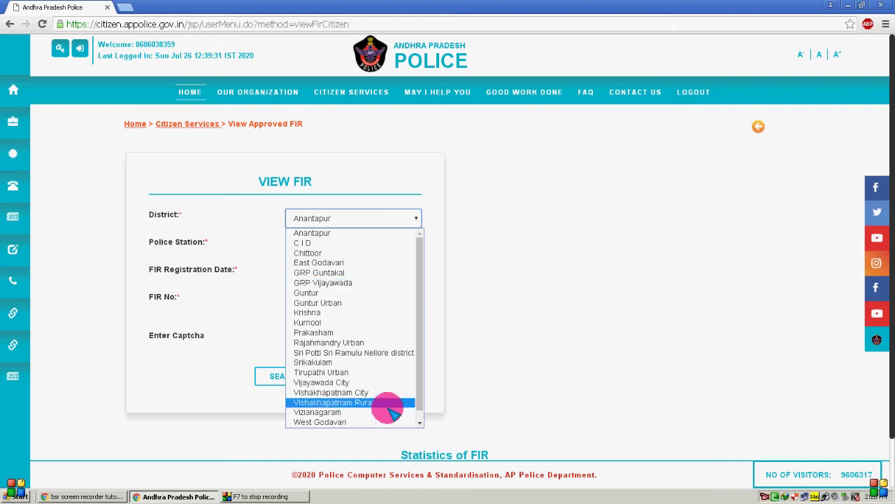
{"action": "left_click", "coordinate": [348, 382]}
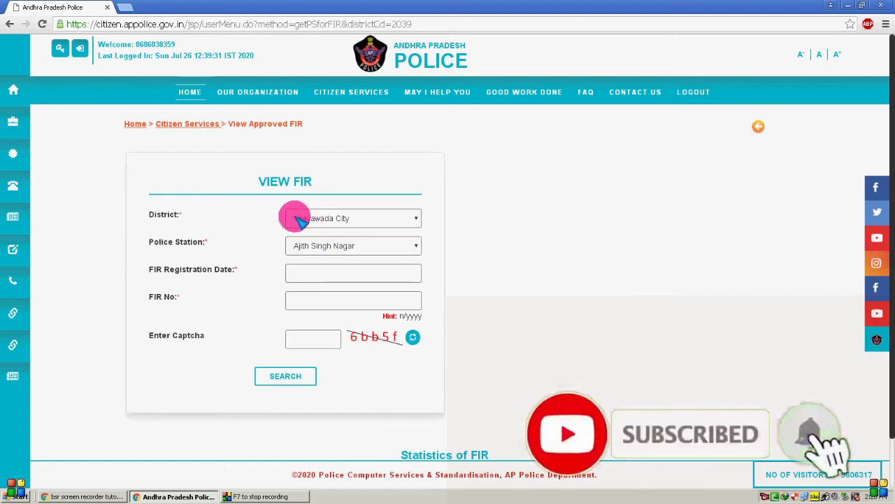
{"action": "left_click", "coordinate": [417, 245]}
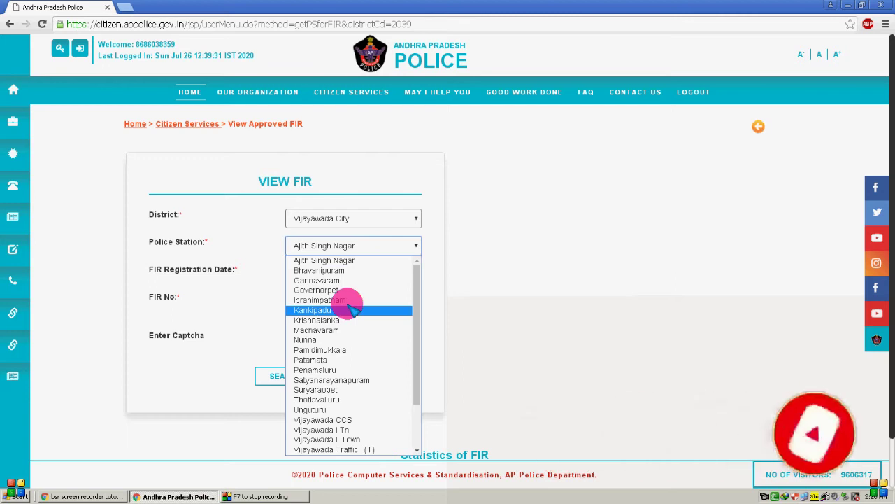
{"action": "left_click", "coordinate": [347, 273]}
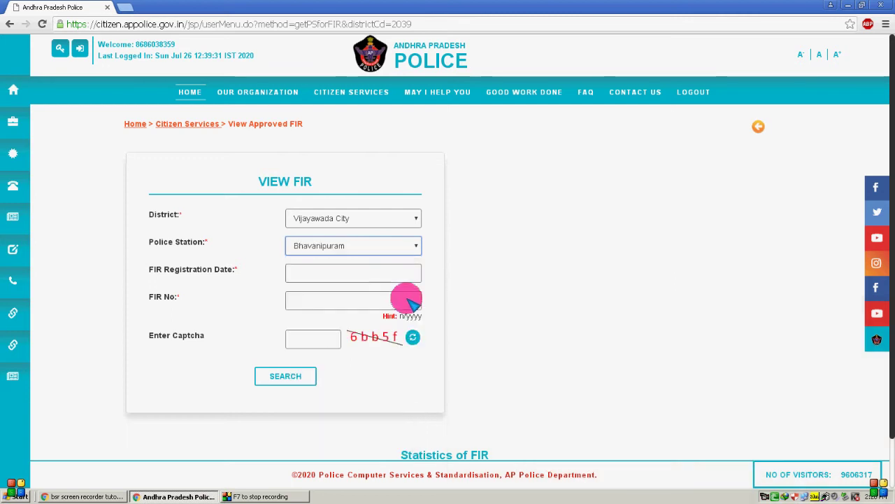
Set the FIR registration date to 01/07/2019 using the calendar
{"action": "left_click", "coordinate": [324, 275]}
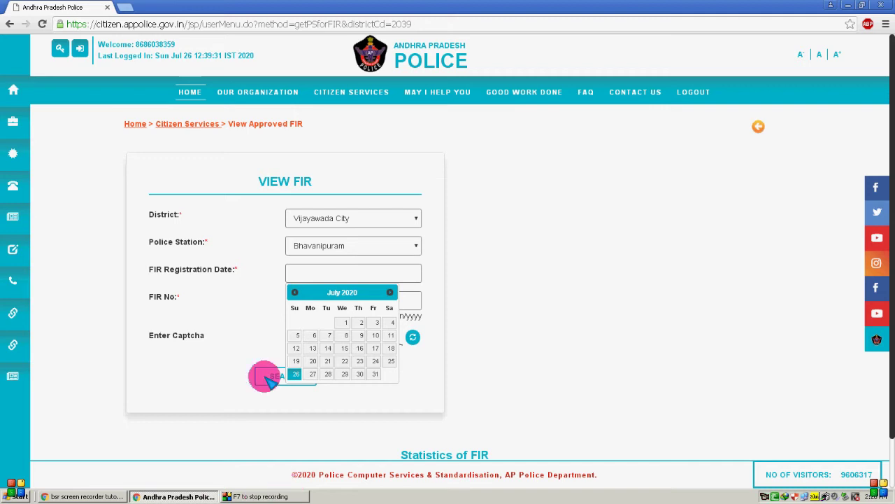
{"action": "left_click", "coordinate": [293, 496]}
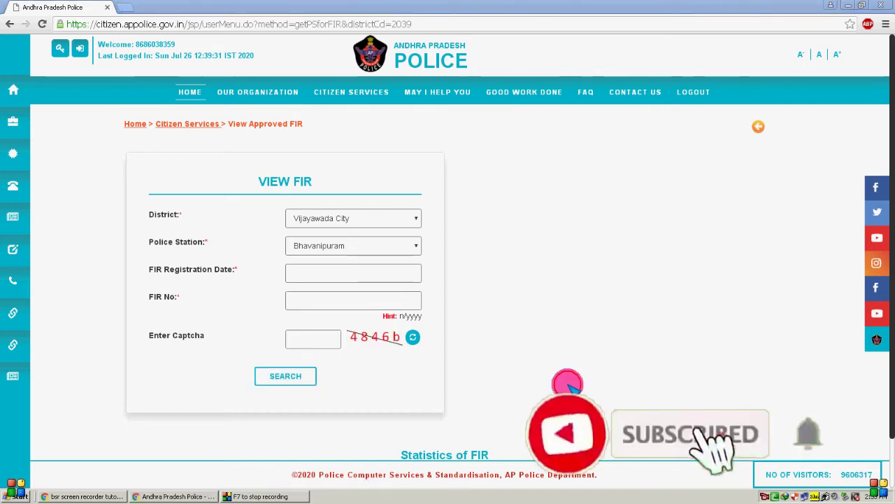
{"action": "left_click", "coordinate": [318, 274]}
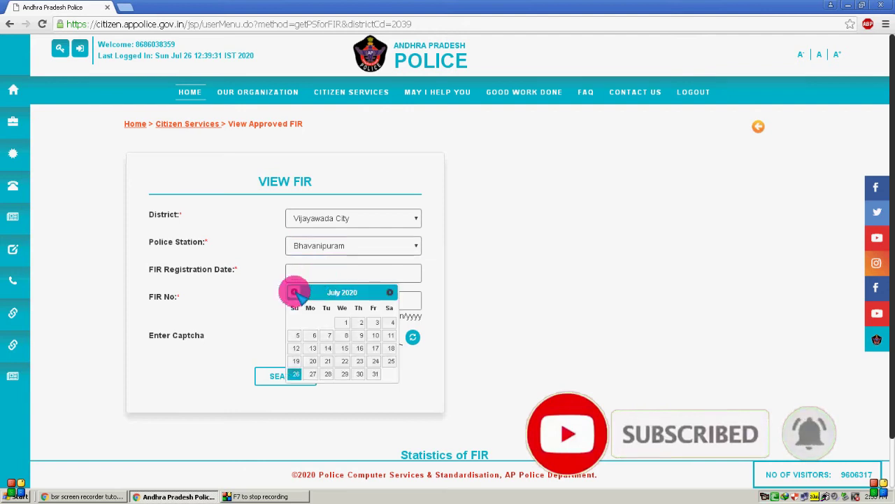
{"action": "left_click", "coordinate": [295, 292]}
{"action": "left_click", "coordinate": [295, 293]}
{"action": "left_click", "coordinate": [295, 293]}
{"action": "left_click", "coordinate": [295, 292]}
{"action": "left_click", "coordinate": [296, 292]}
{"action": "left_click", "coordinate": [295, 292]}
{"action": "left_click", "coordinate": [295, 291]}
{"action": "left_click", "coordinate": [295, 291]}
{"action": "left_click", "coordinate": [295, 292]}
{"action": "left_click", "coordinate": [294, 292]}
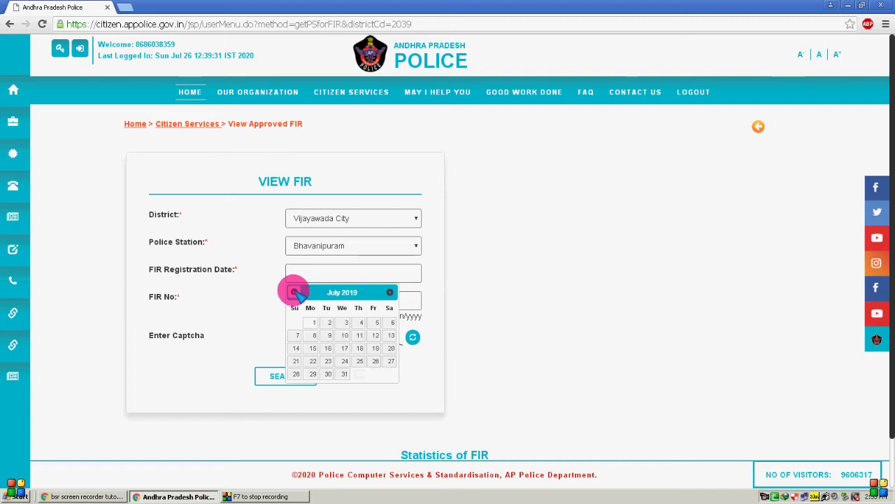
{"action": "left_click", "coordinate": [310, 322]}
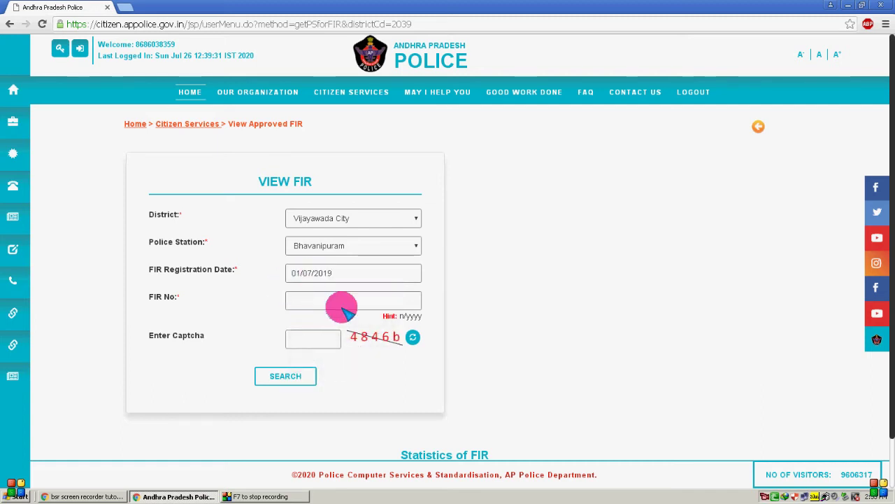
{"action": "left_click", "coordinate": [347, 273]}
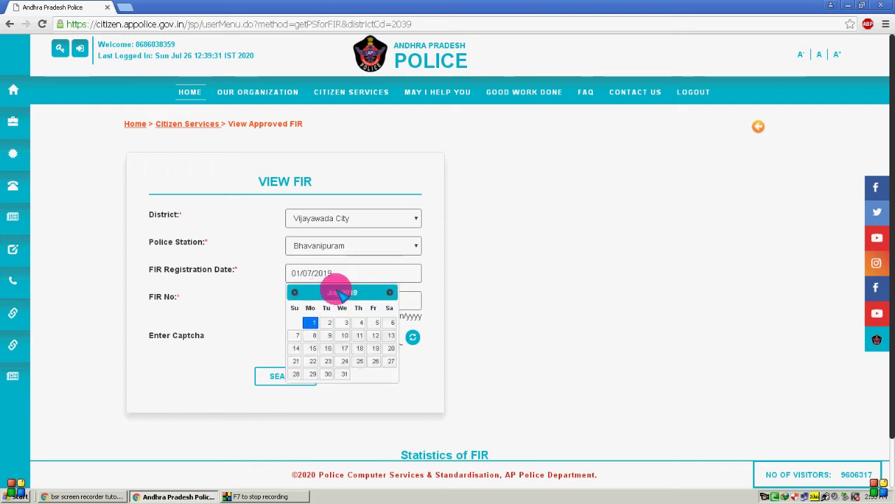
{"action": "left_click", "coordinate": [411, 299]}
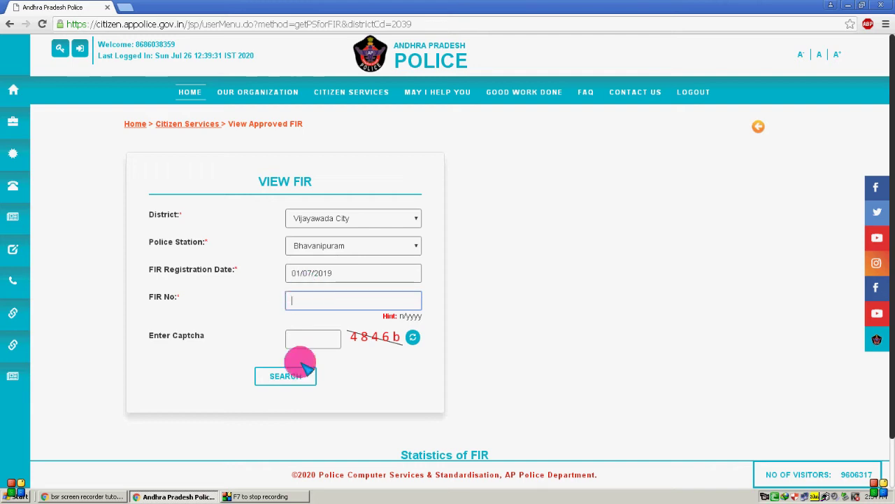
Enter the displayed captcha code and run the FIR search with the FIR number left blank
{"action": "left_click", "coordinate": [296, 339]}
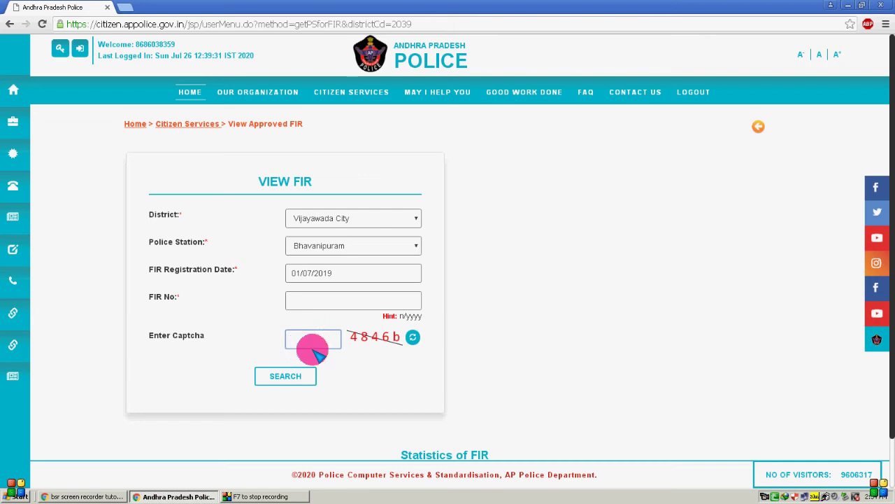
{"action": "type", "text": "484"}
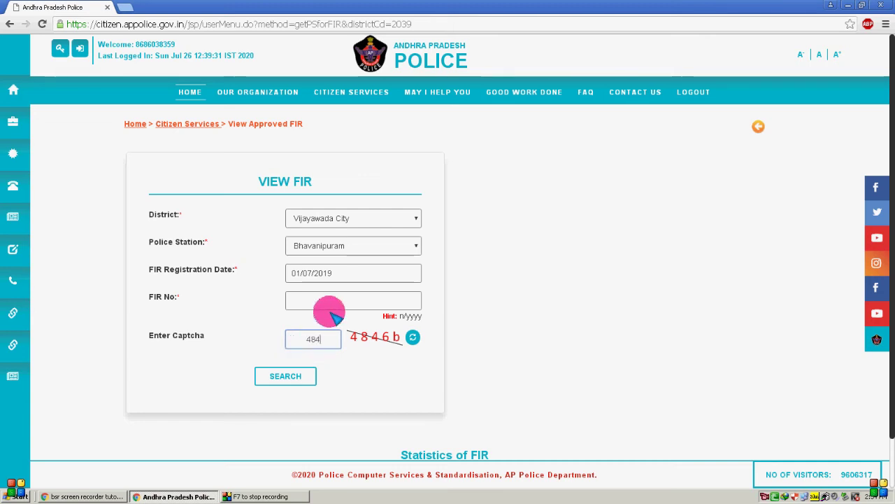
{"action": "type", "text": "6b"}
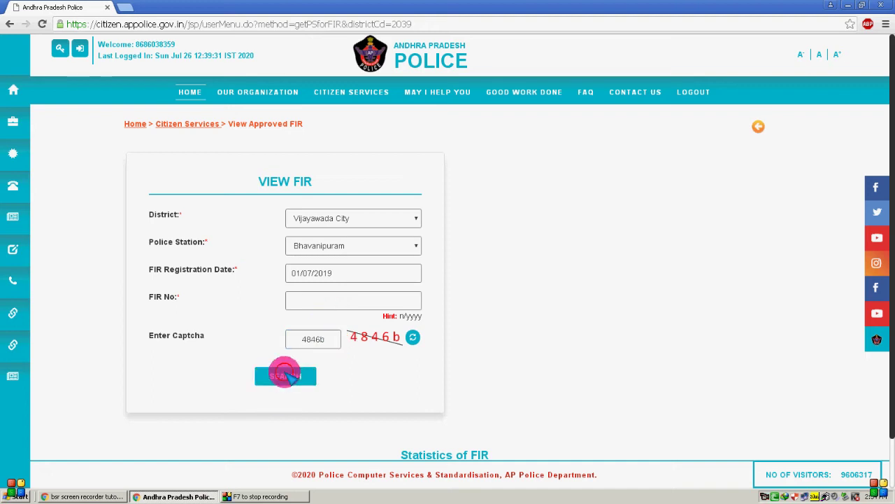
{"action": "left_click", "coordinate": [285, 375]}
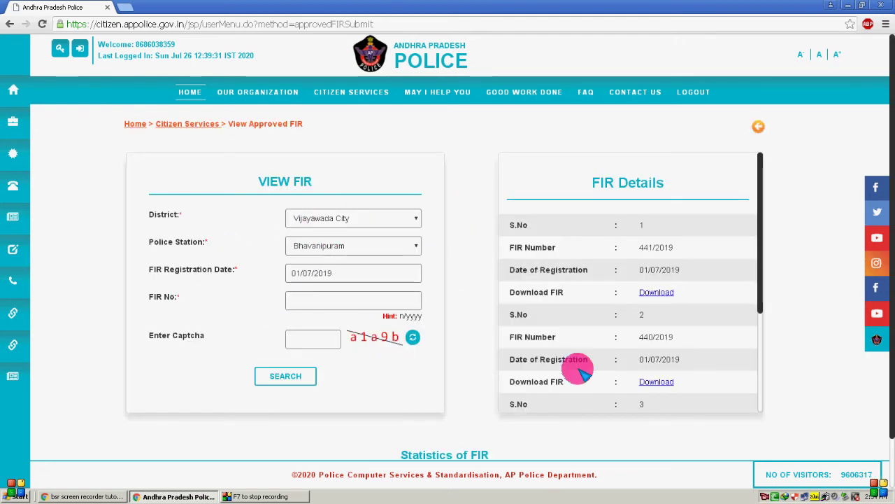
Download the first FIR listed in the FIR details and open the downloaded file
{"action": "left_click_drag", "start_coordinate": [765, 199], "coordinate": [767, 155]}
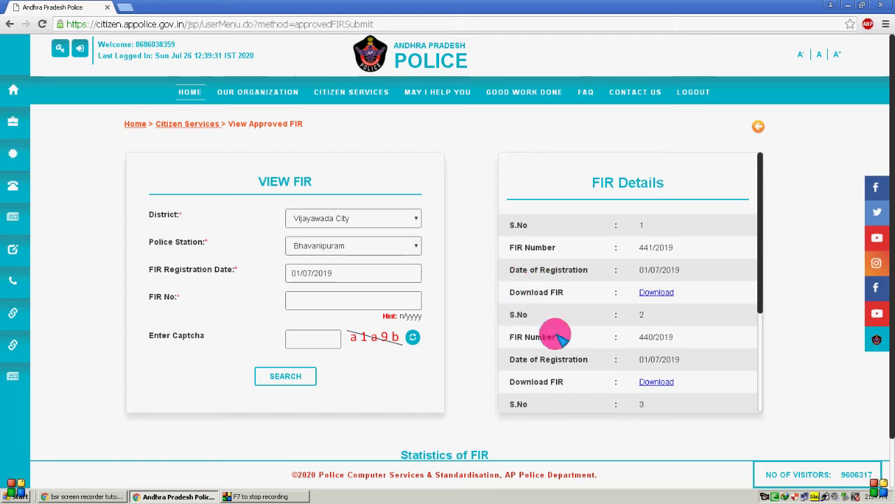
{"action": "left_click_drag", "start_coordinate": [516, 200], "coordinate": [703, 310]}
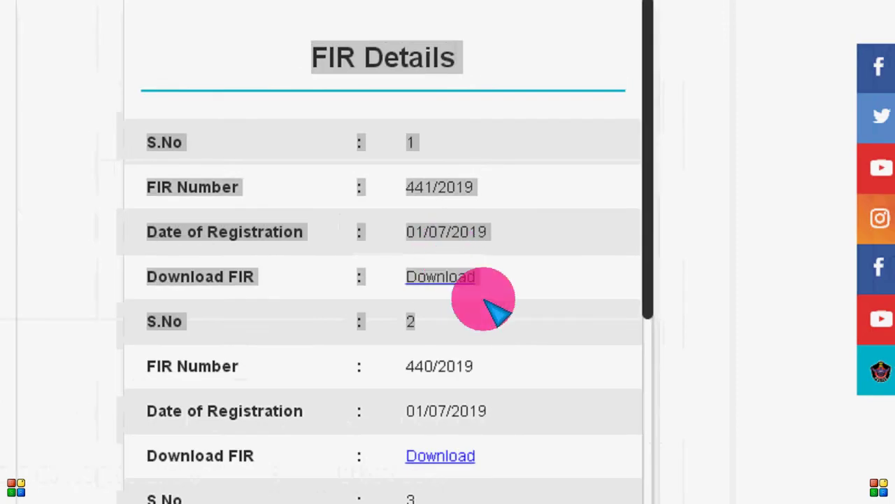
{"action": "left_click", "coordinate": [448, 284]}
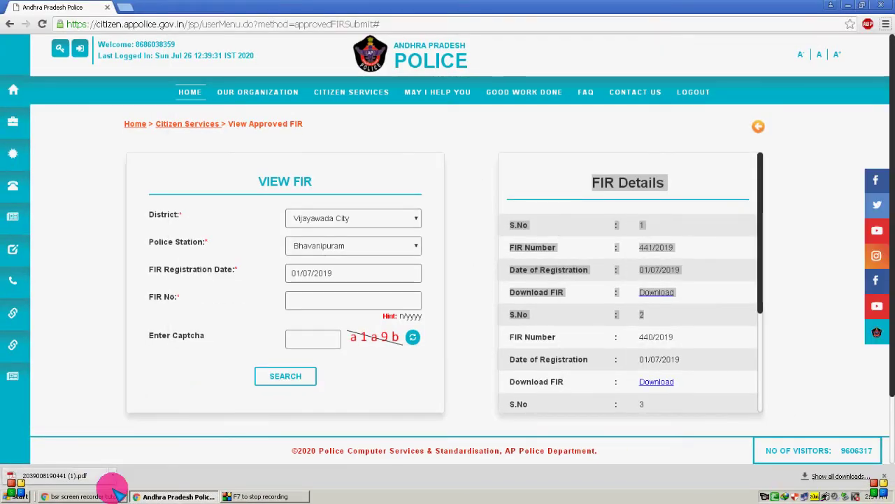
{"action": "left_click", "coordinate": [98, 476]}
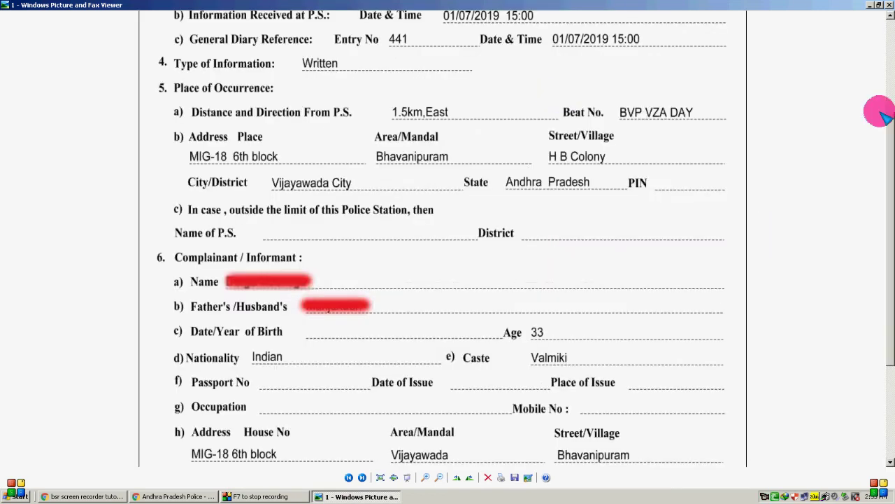
Examine both pages of the First Information Report, including the occurrence, complainant, complaint statement and action taken sections
{"action": "left_click", "coordinate": [888, 70]}
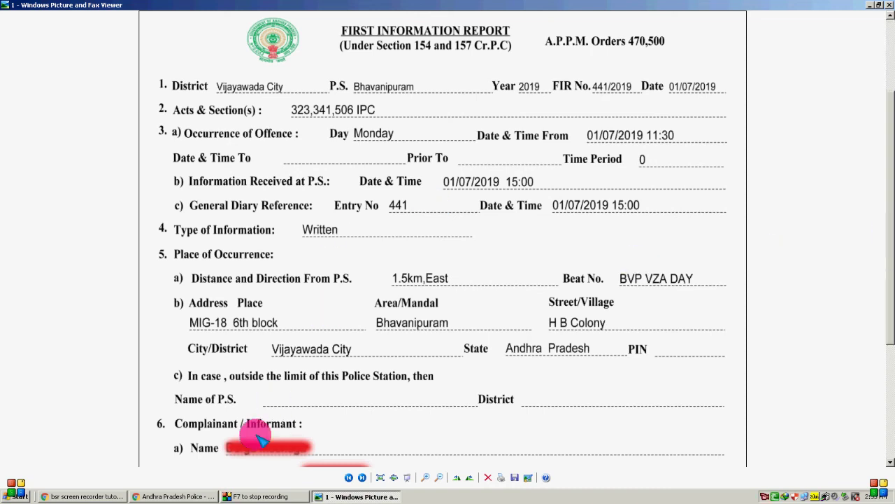
{"action": "scroll", "coordinate": [287, 440], "scroll_direction": "down", "scroll_amount": 3}
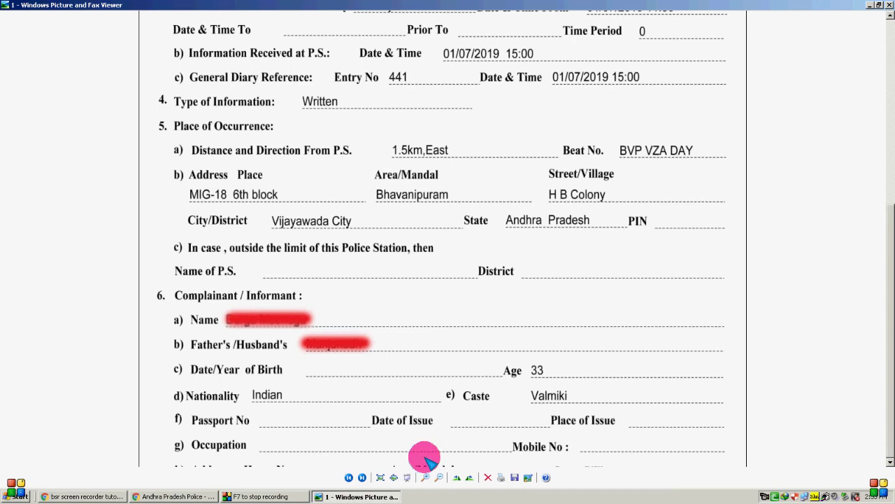
{"action": "scroll", "coordinate": [371, 477], "scroll_direction": "down", "scroll_amount": 5}
{"action": "left_click", "coordinate": [380, 477]}
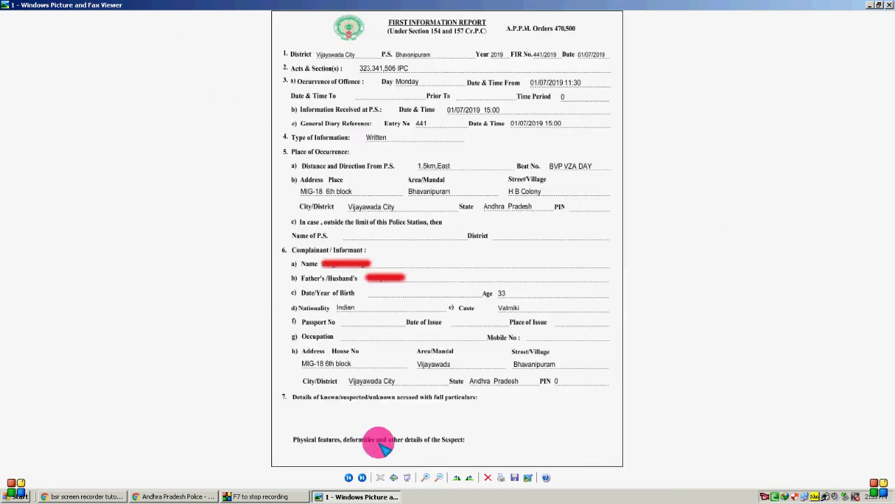
{"action": "scroll", "coordinate": [381, 447], "scroll_direction": "down", "scroll_amount": 1}
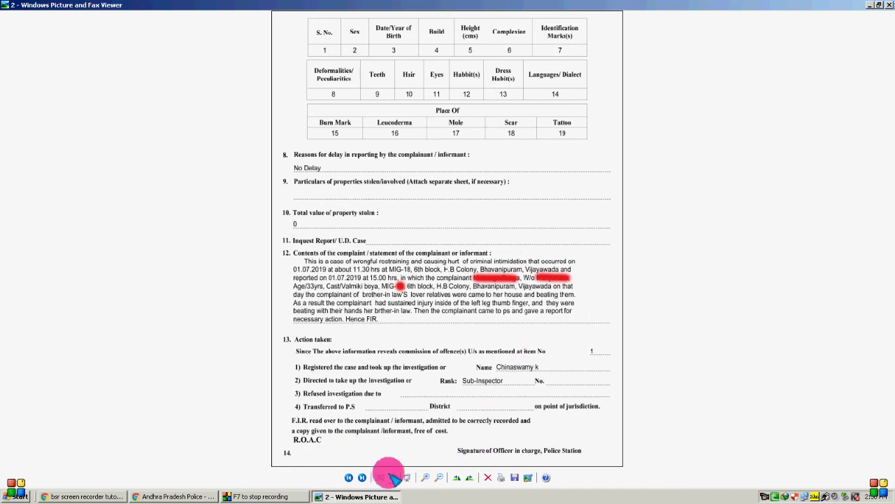
{"action": "scroll", "coordinate": [350, 428], "scroll_direction": "up", "scroll_amount": 1}
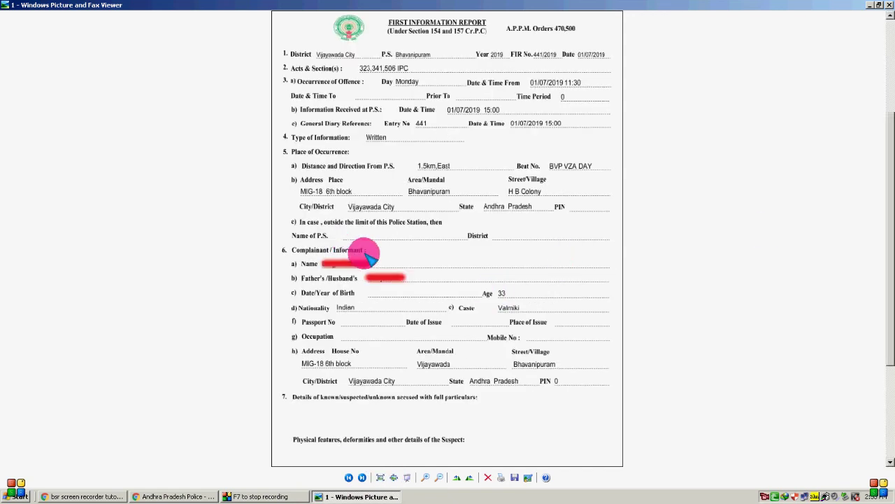
{"action": "key", "text": "plus"}
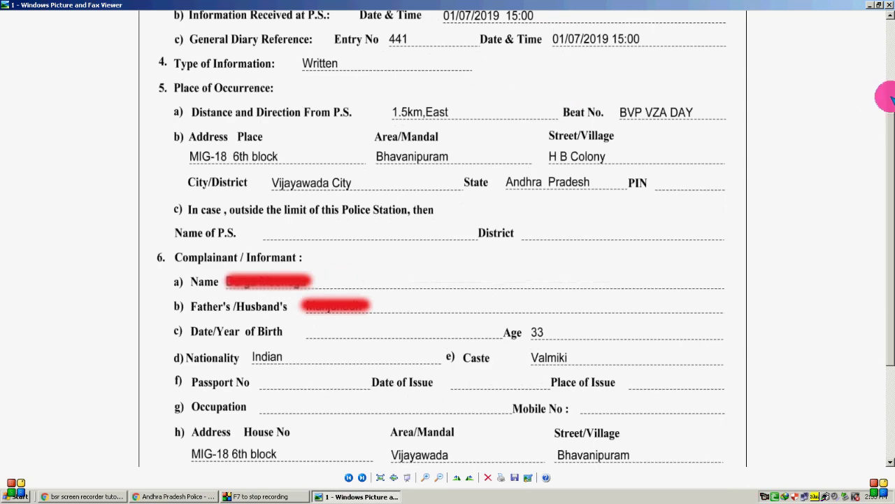